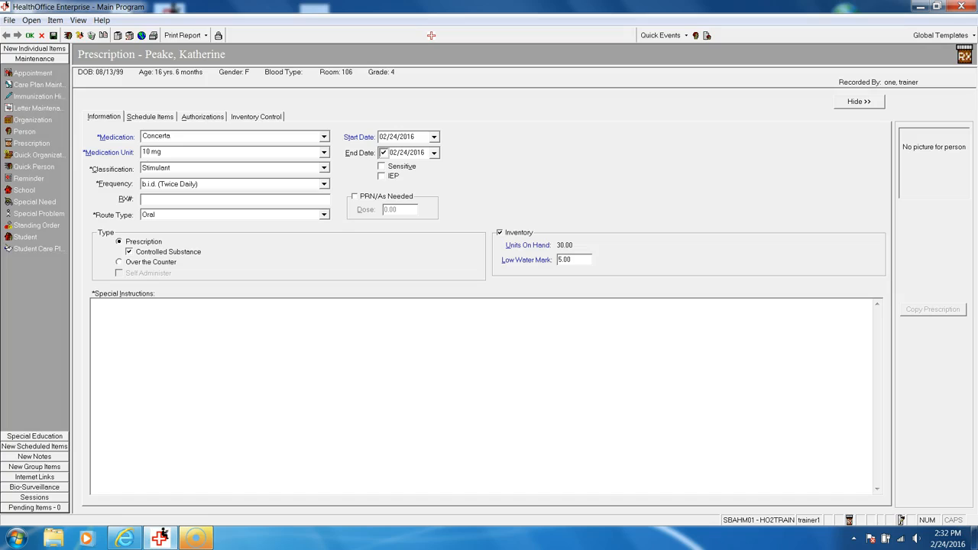
Change the Mon - Fri schedule item's time to 09:30 AM, then save and close the prescription, confirming the modification
click(150, 117)
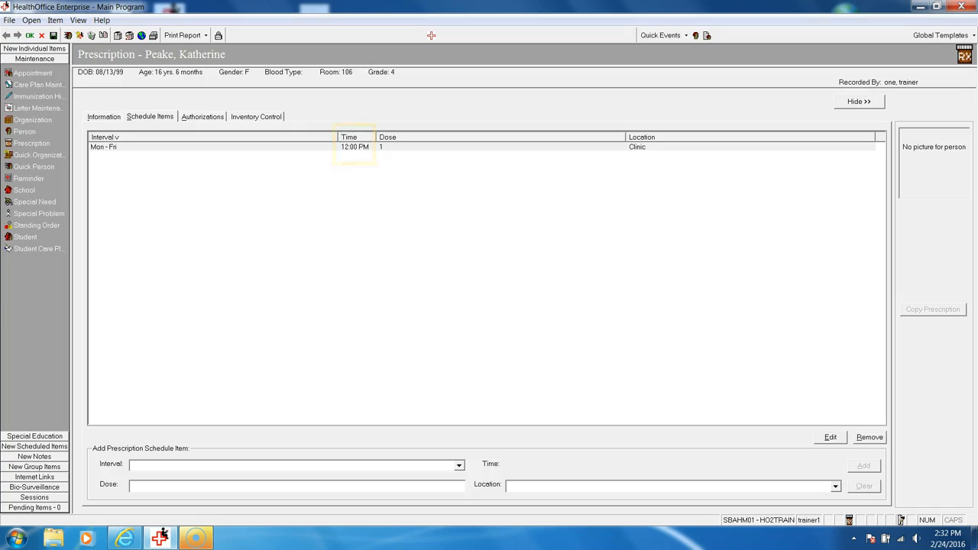
click(355, 147)
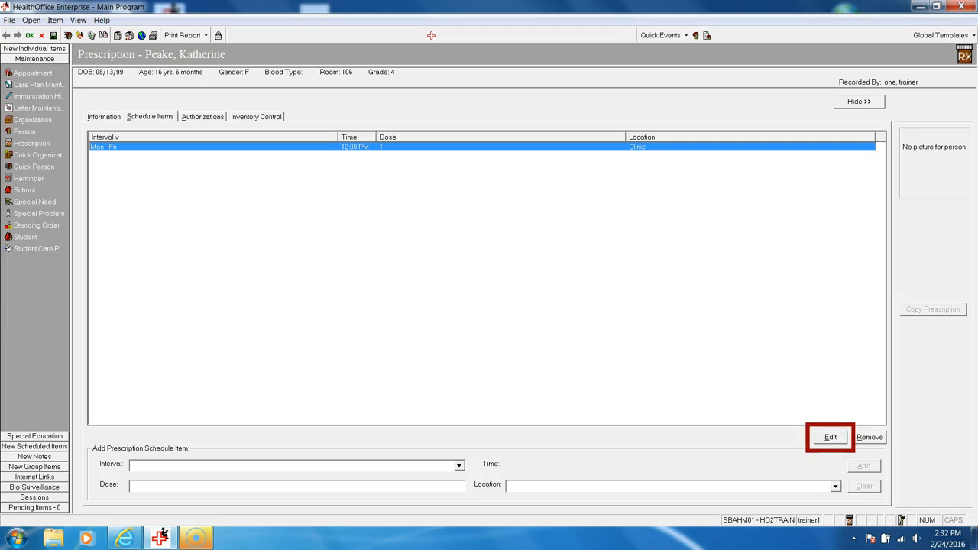
click(831, 437)
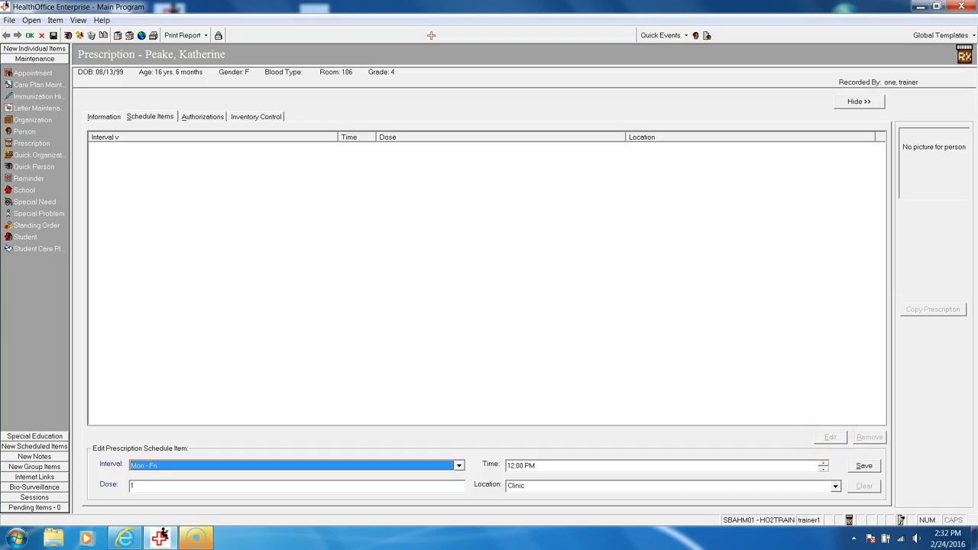
click(511, 465)
text(09)
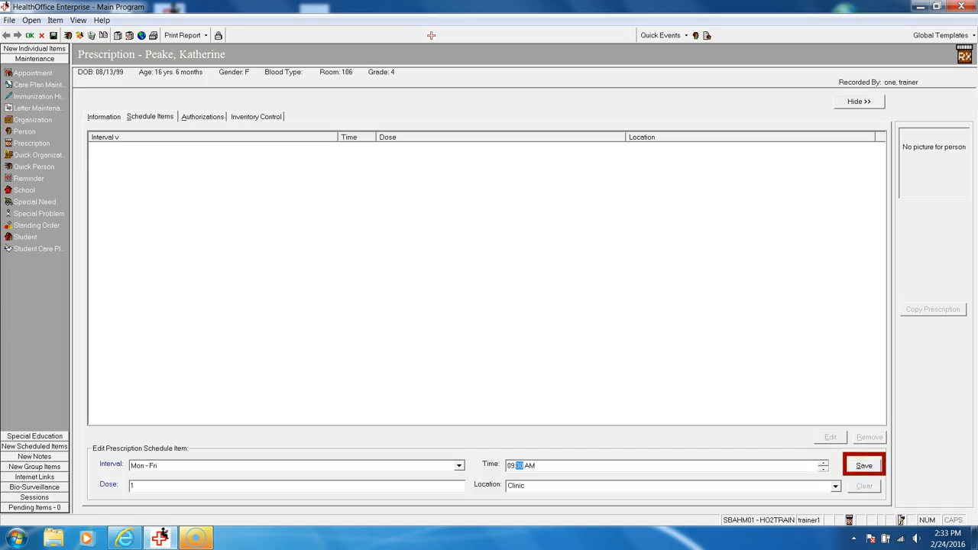
click(865, 466)
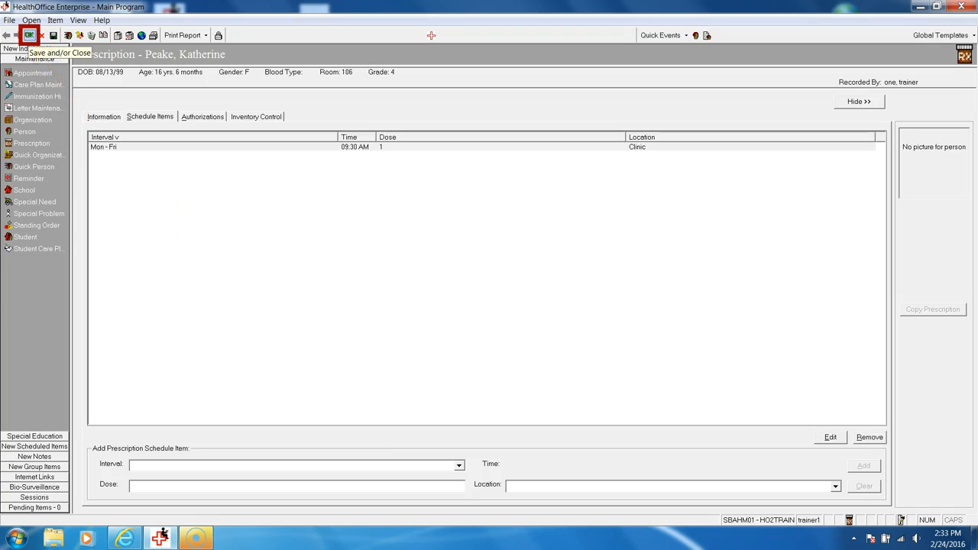
click(29, 35)
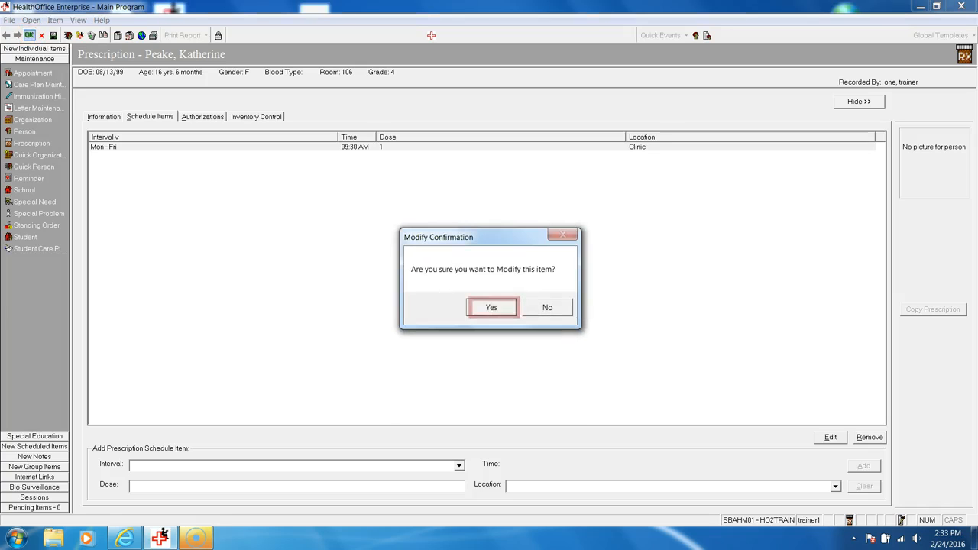
click(492, 308)
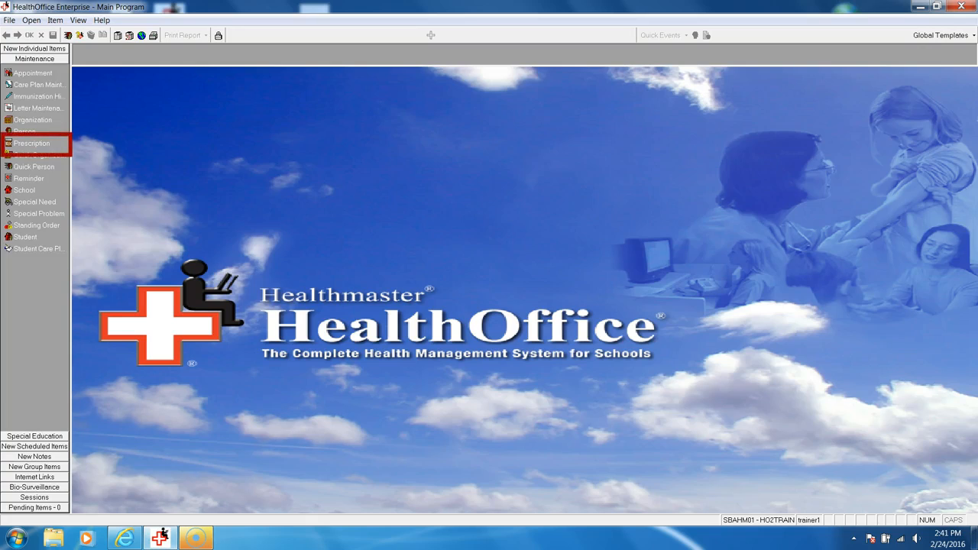
Search for the student by last name, choose the second match, and open the active Ritalin prescription starting 02/23/16
click(32, 144)
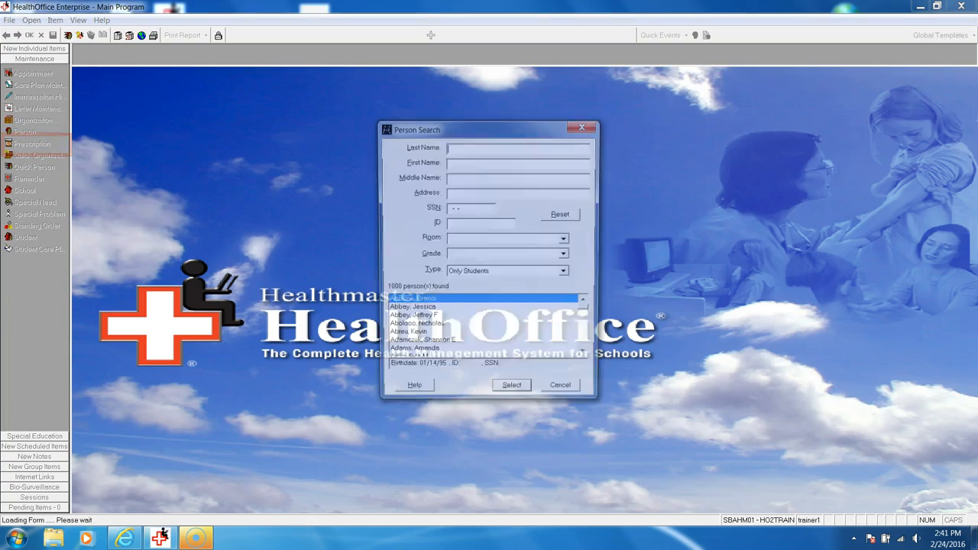
text(aik)
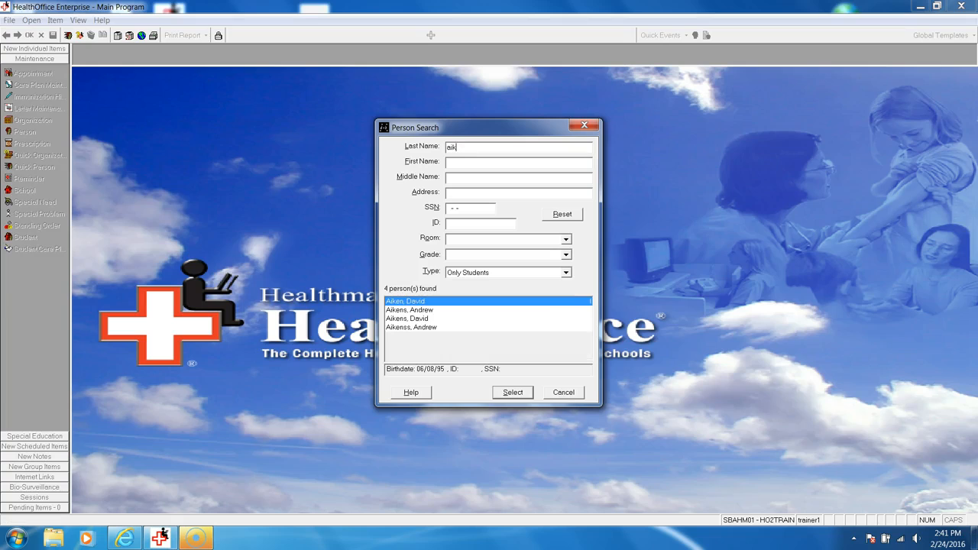
click(409, 310)
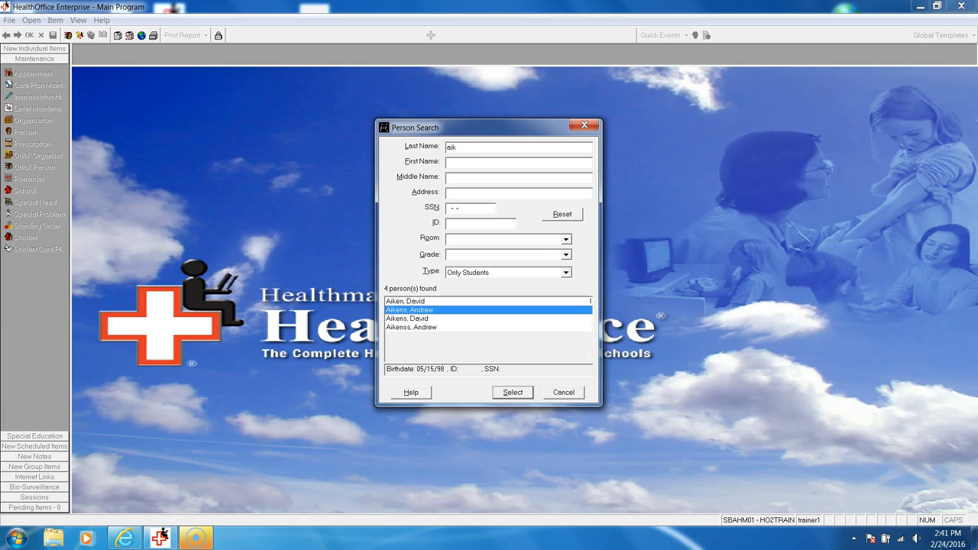
key(Return)
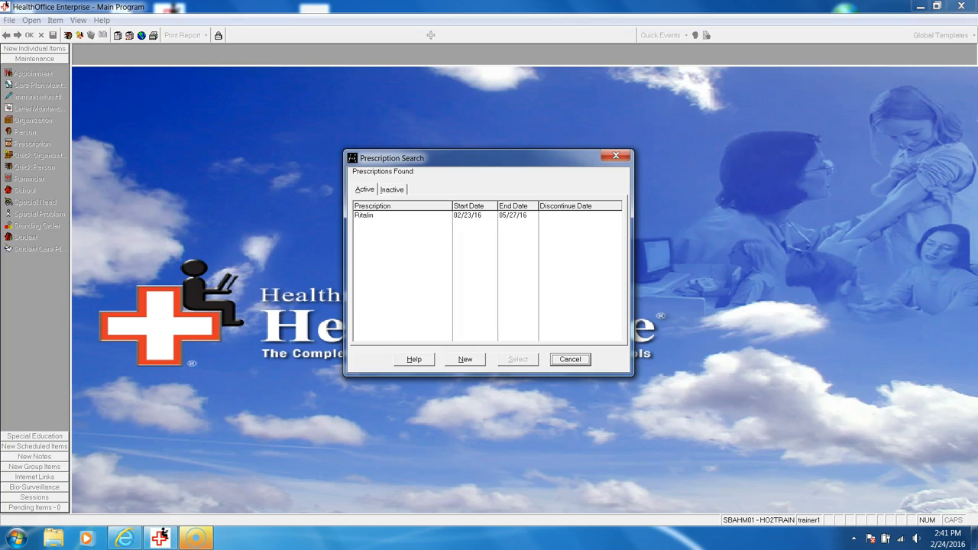
click(365, 215)
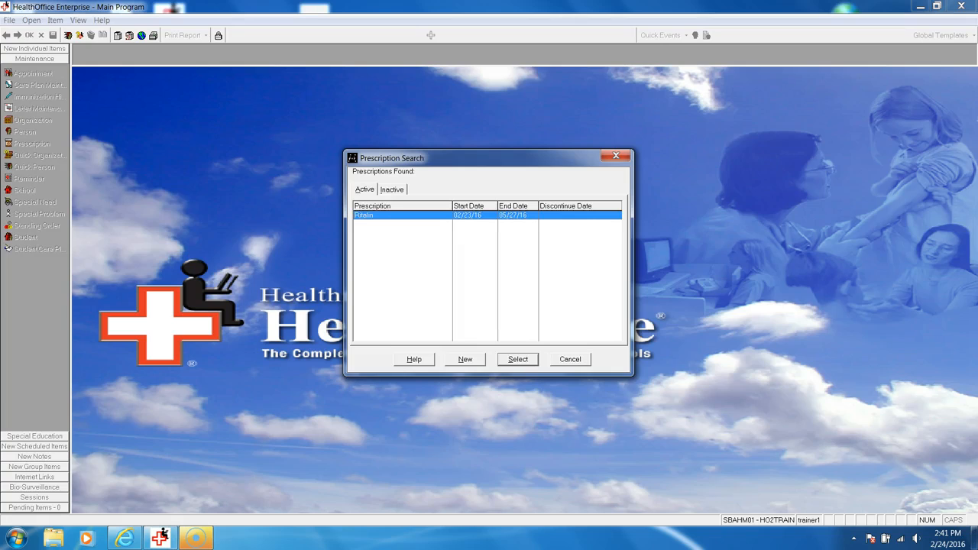
key(Return)
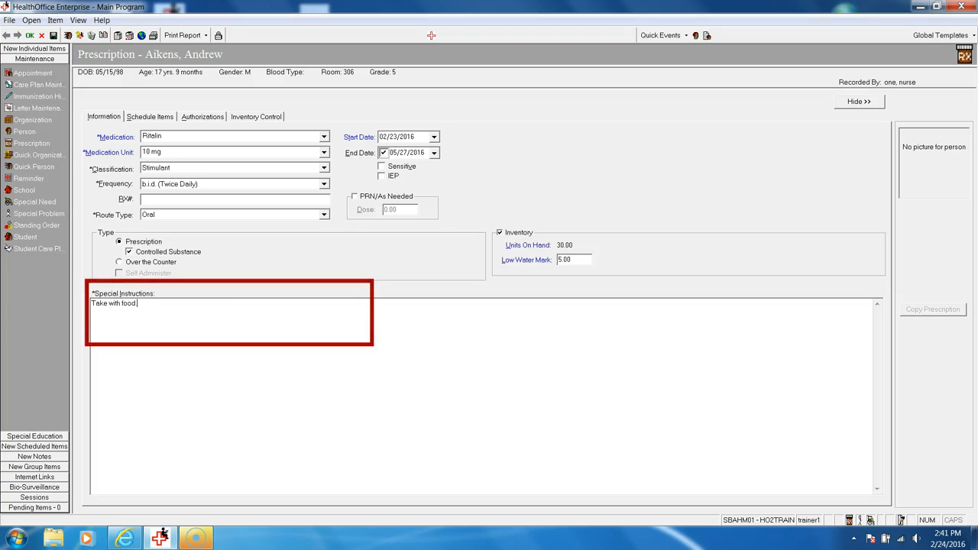
Add a period after "Take with food" in the special instructions and append "This was entered incorrectly sp 2/24/16"
text(.)
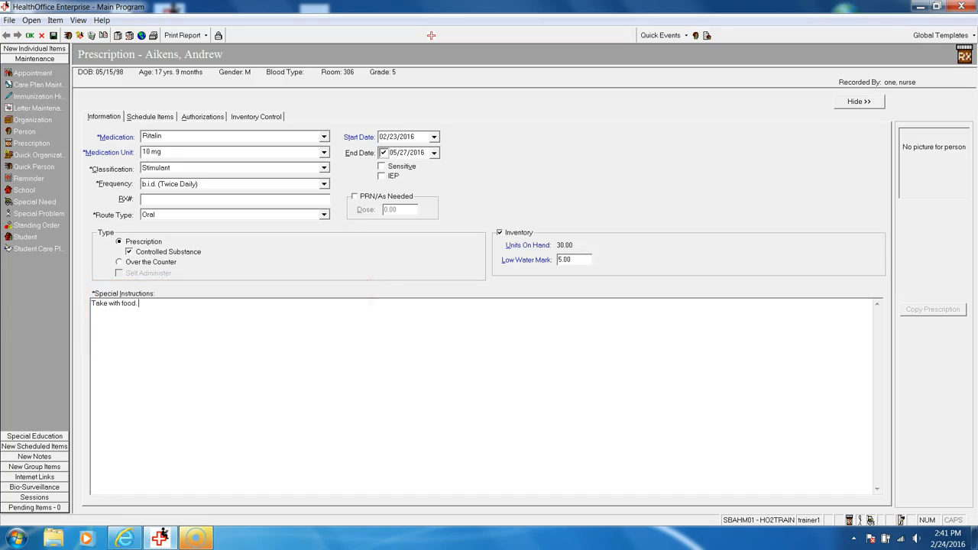
text( This was entered incoret)
text(ctly sp 2/24/16)
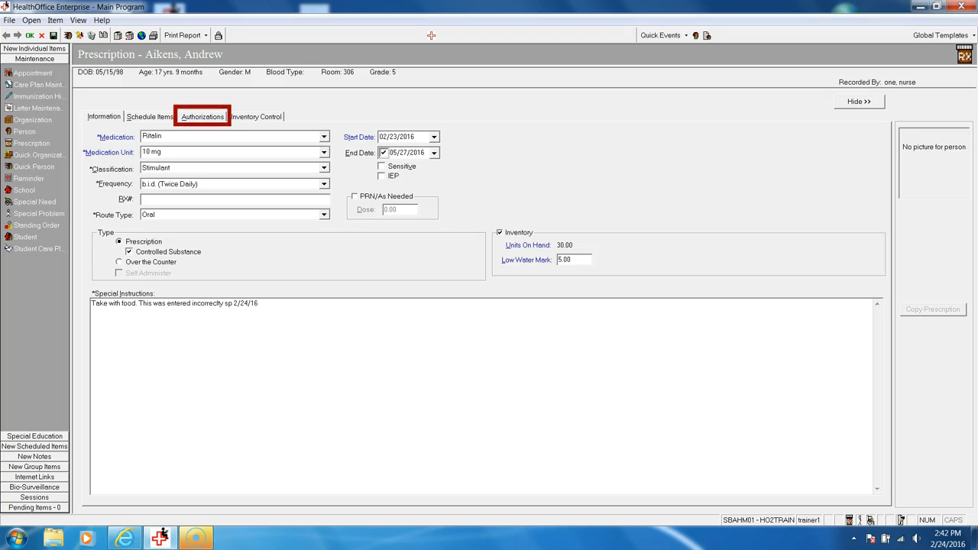
Enable the request to discontinue the prescription, assign the authorizing person found by last name, and mark the authorization as written
click(202, 117)
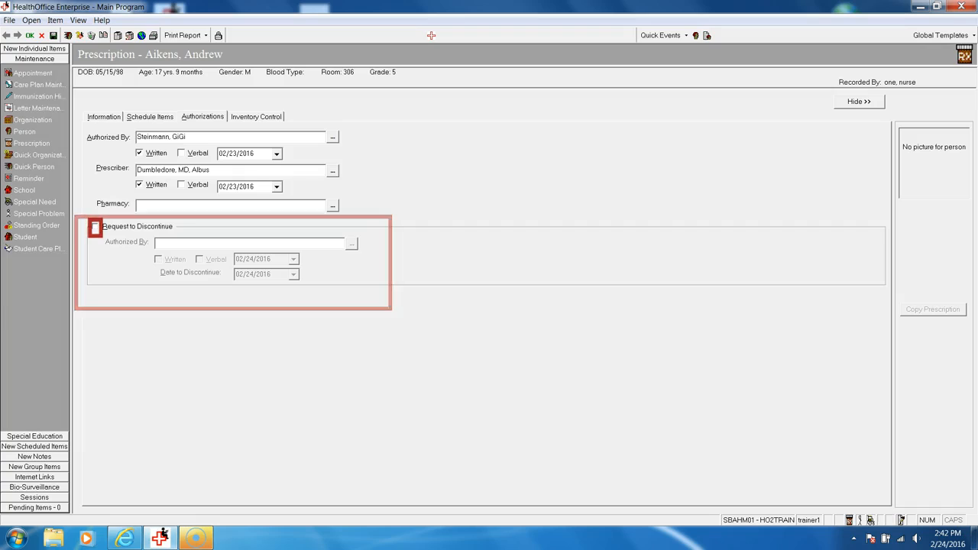
click(95, 227)
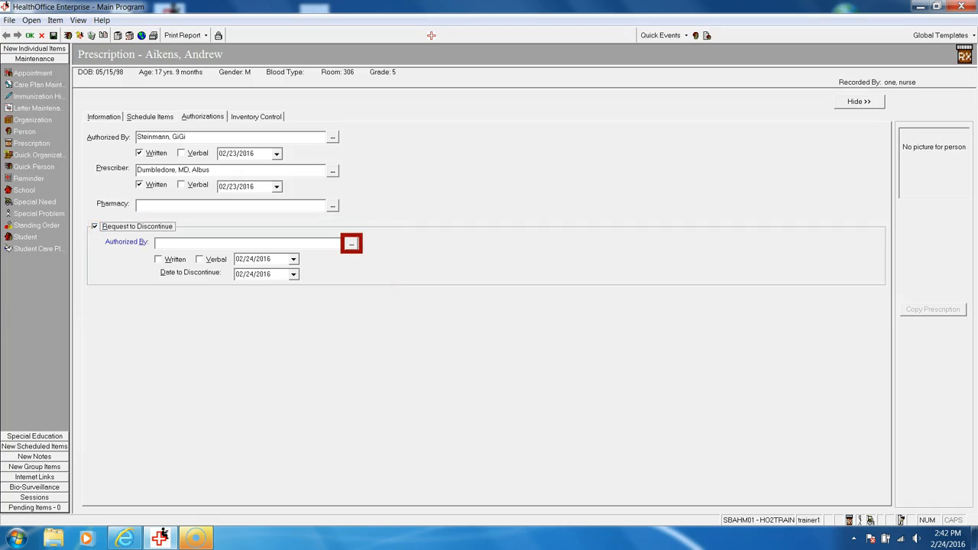
click(351, 243)
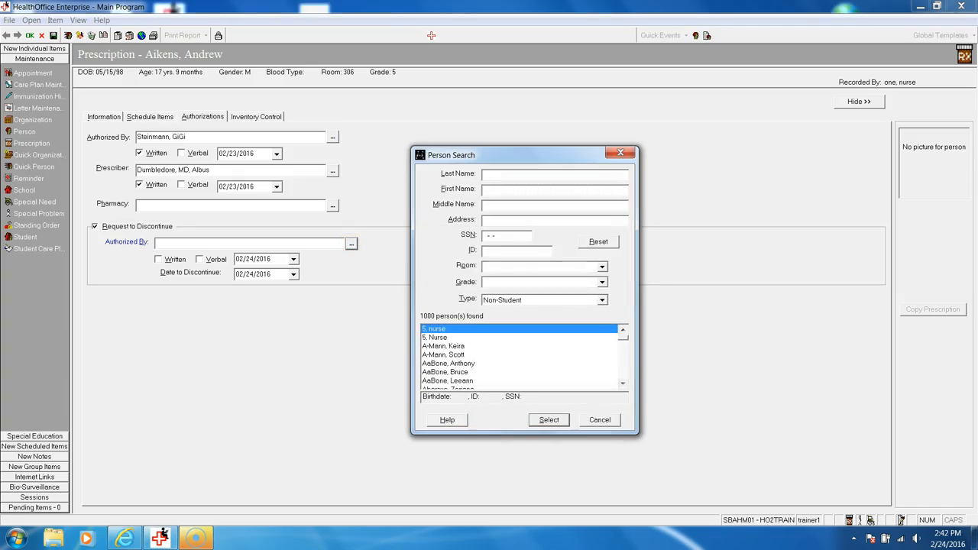
text(pease)
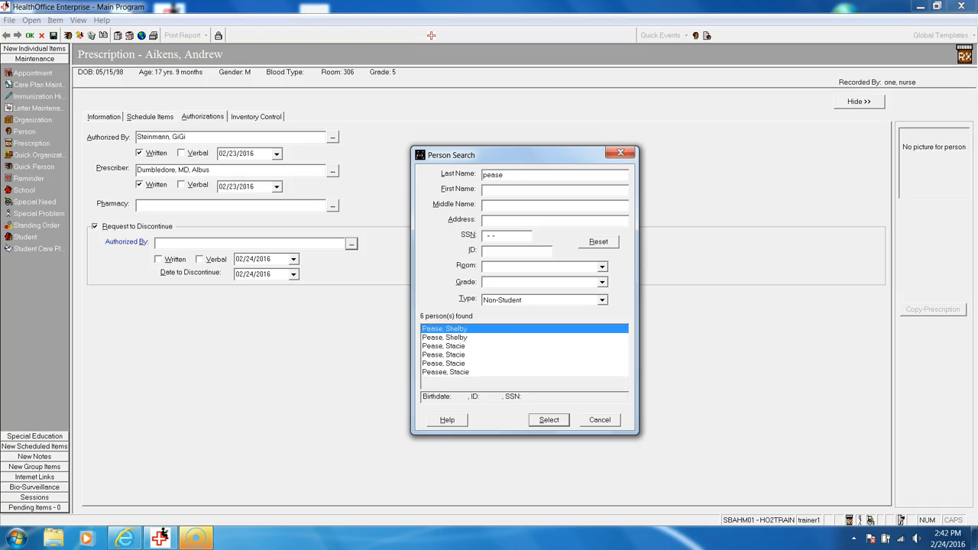
click(444, 355)
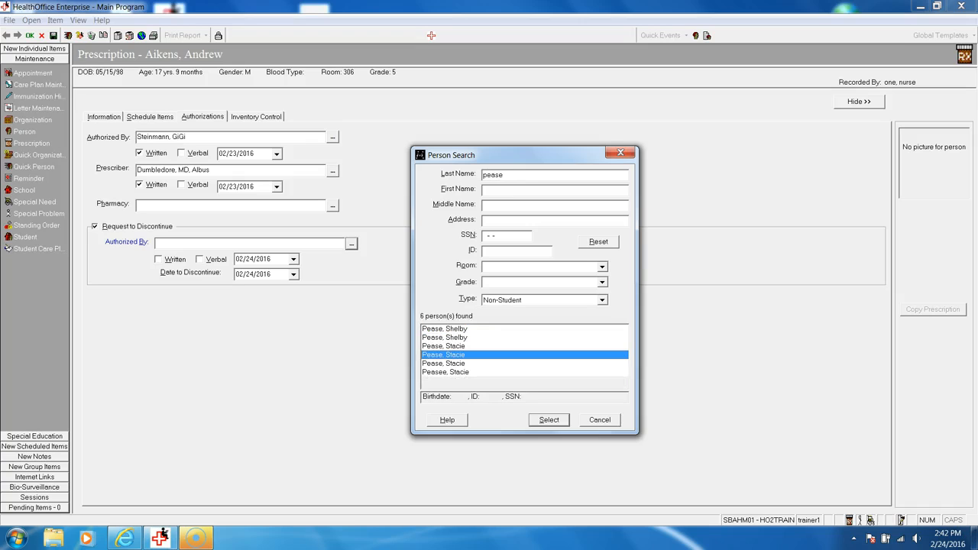
key(Return)
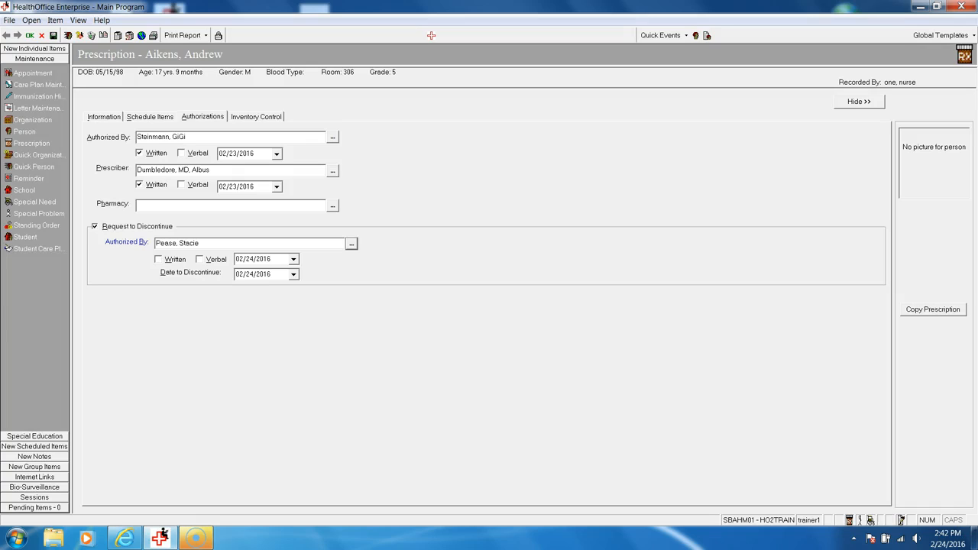
click(159, 260)
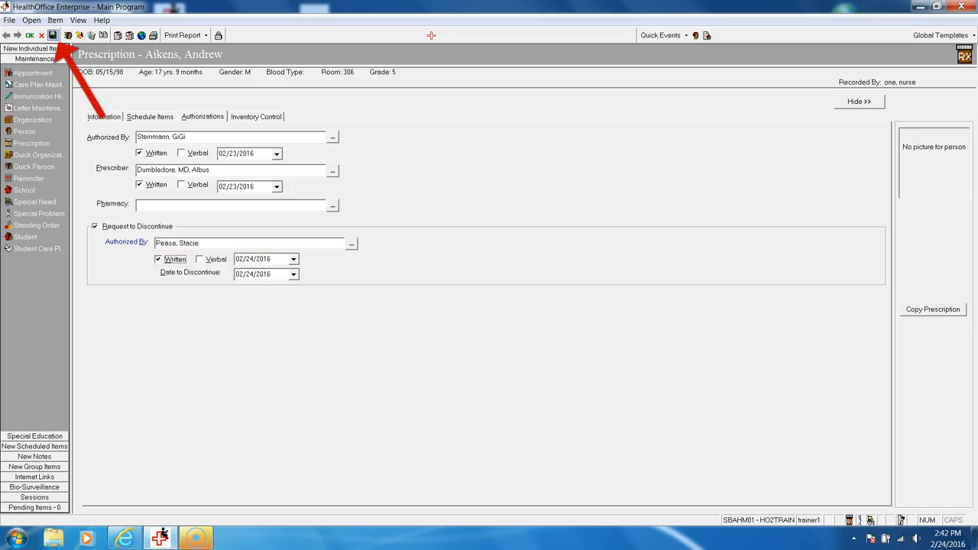
Save the discontinued Ritalin prescription, confirm the modification, and close the record
click(52, 35)
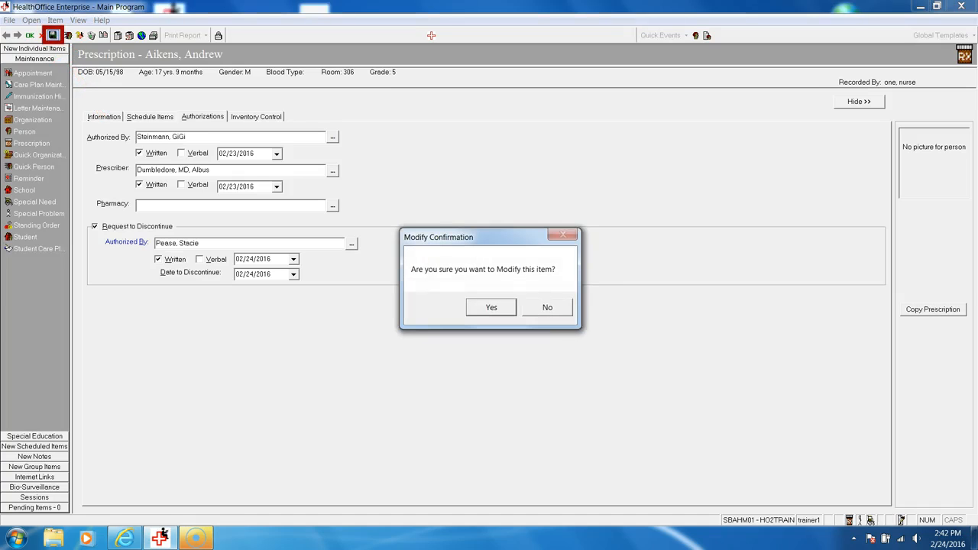
click(491, 307)
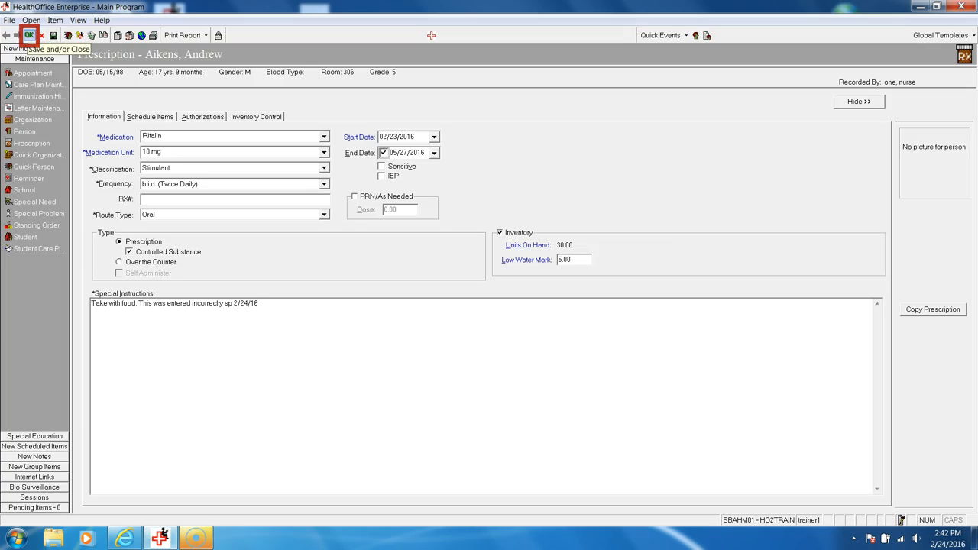
click(29, 35)
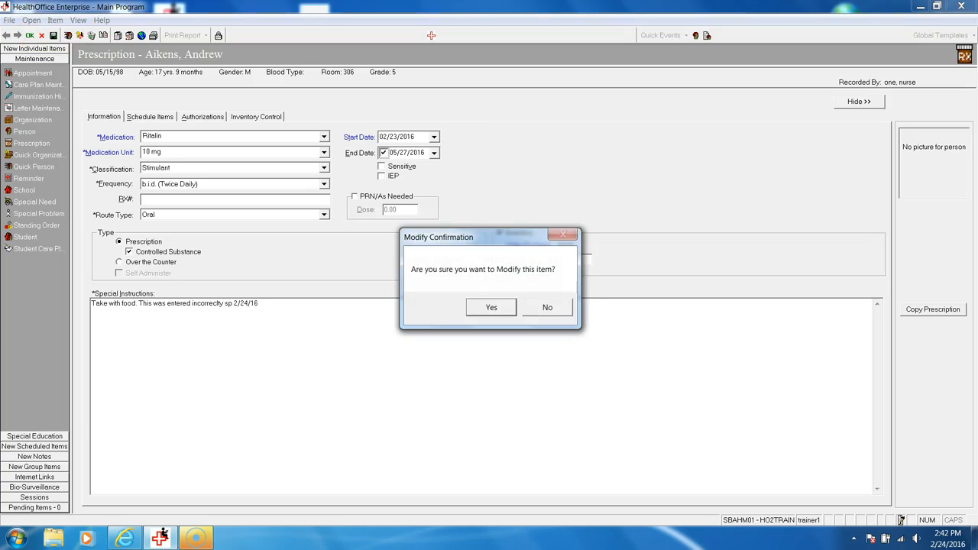
key(Return)
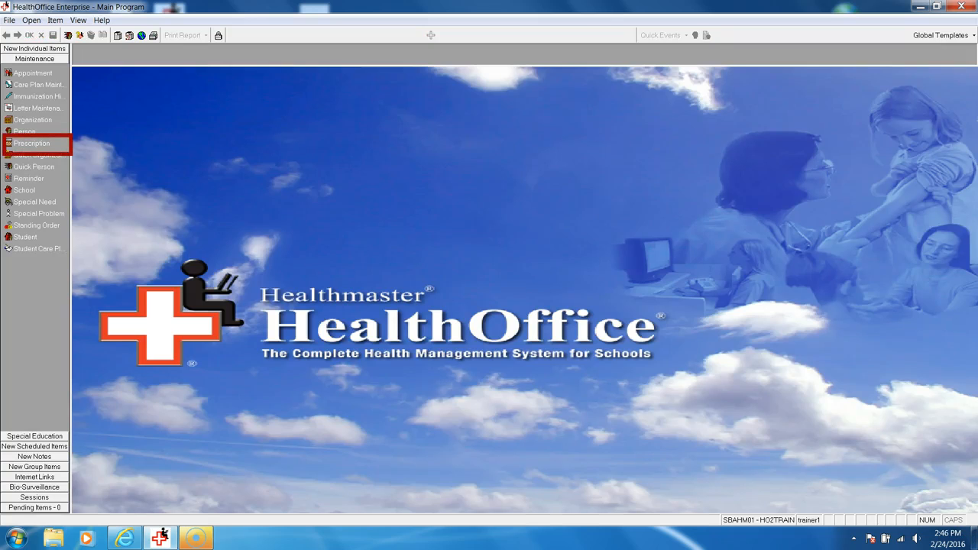
Find the same student's prescriptions again and open the discontinued Ritalin entry among the inactive ones
click(31, 143)
text(aik)
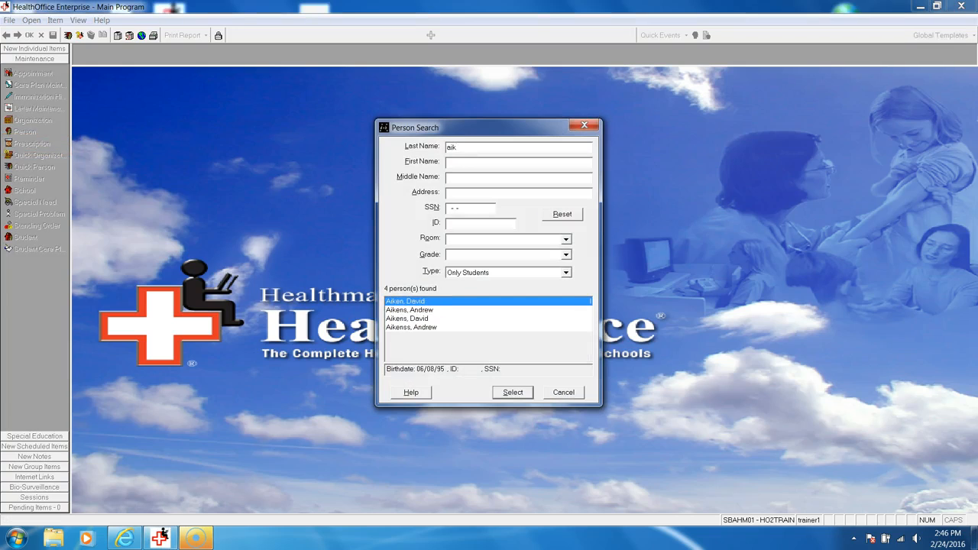
click(410, 310)
click(513, 393)
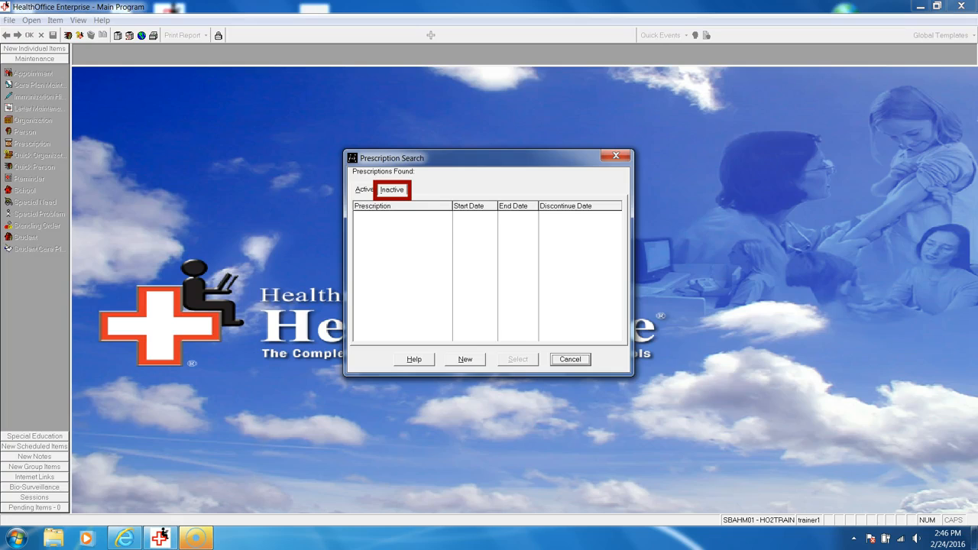
click(392, 190)
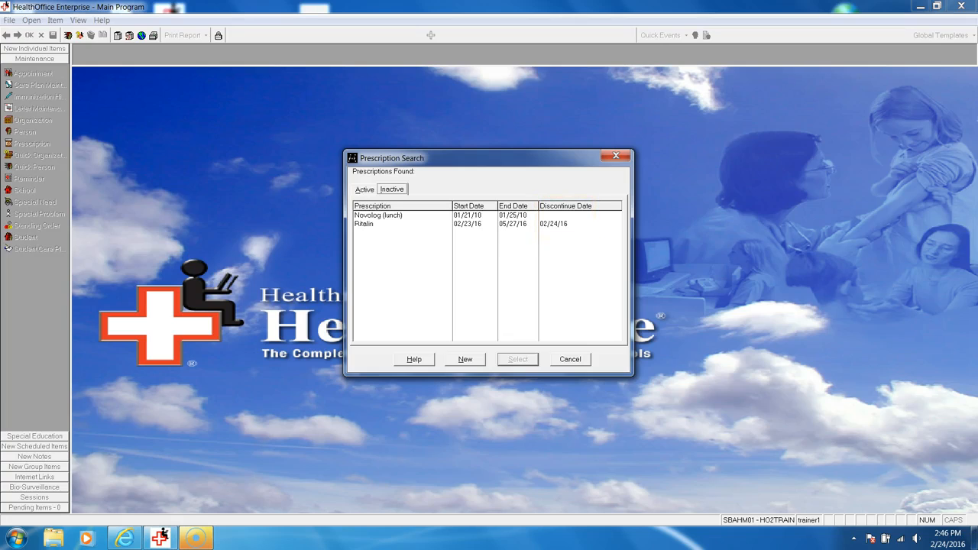
click(365, 224)
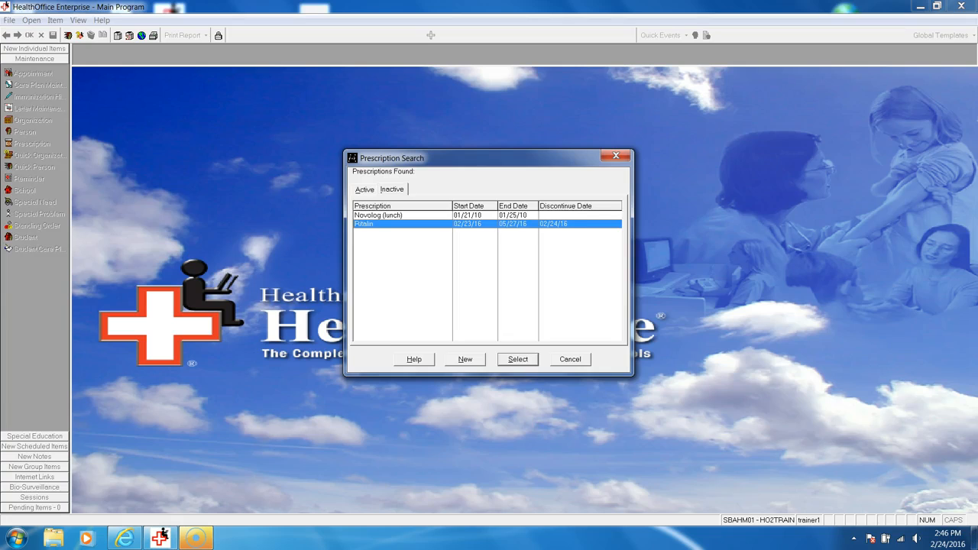
click(518, 359)
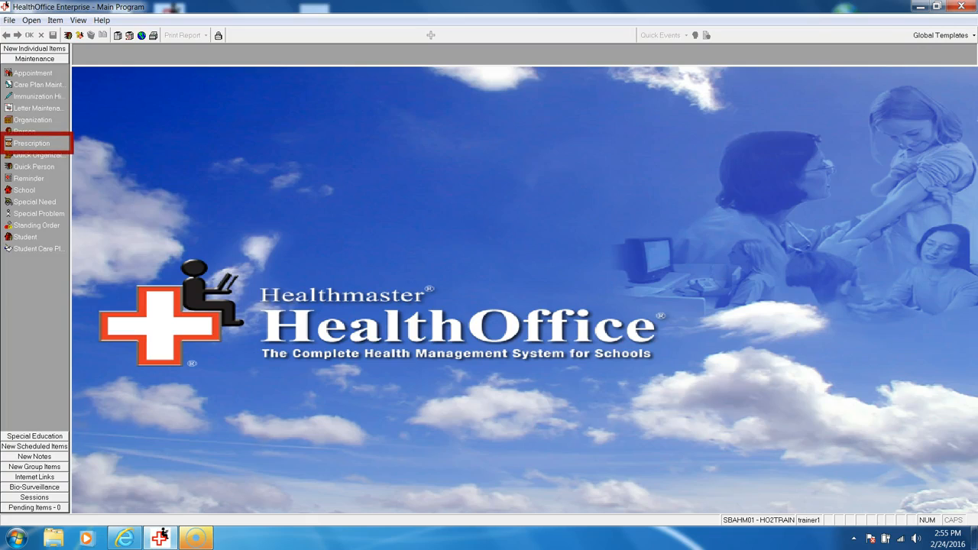
Search for another student by last name, choose the second match, and open the active Ritalin prescription starting 08/05/15
click(32, 143)
text(cino)
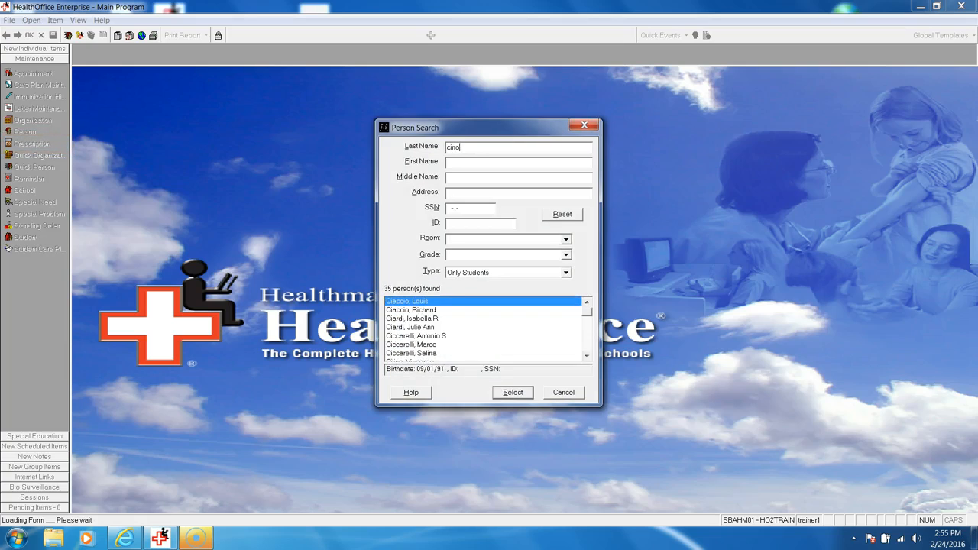
key(Tab)
text(e)
key(BackSpace)
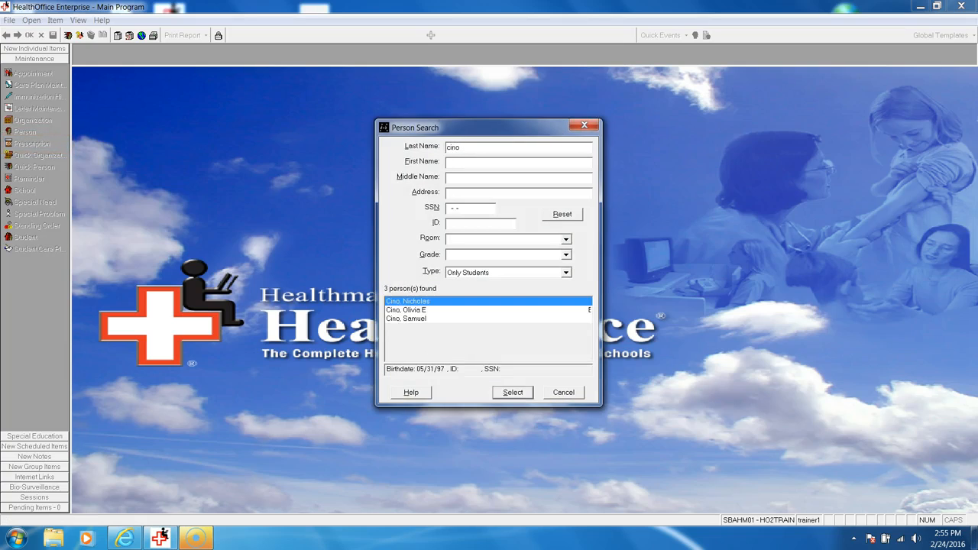
double_click(406, 310)
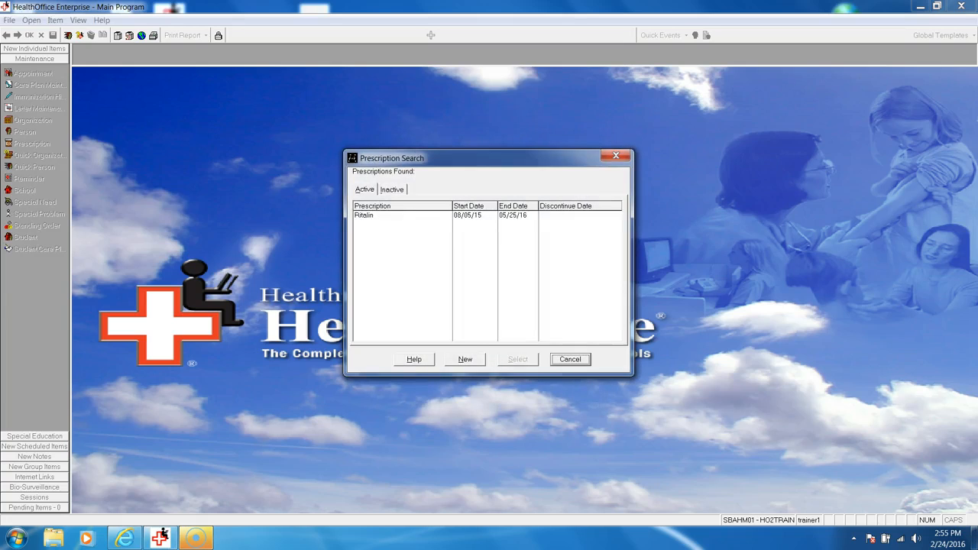
click(365, 216)
click(518, 360)
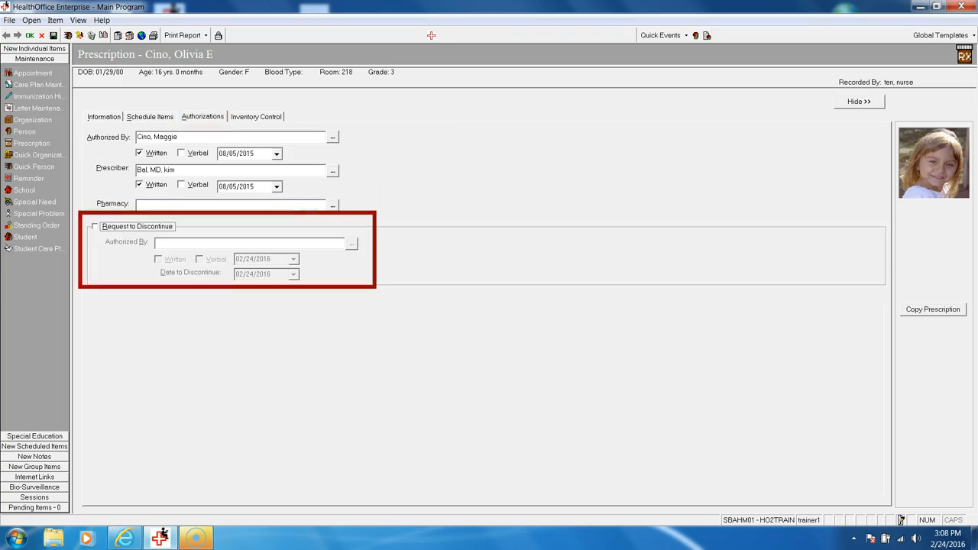
Enable the request to discontinue the prescription and assign the third person matching the last-name search as its authorizer
key(space)
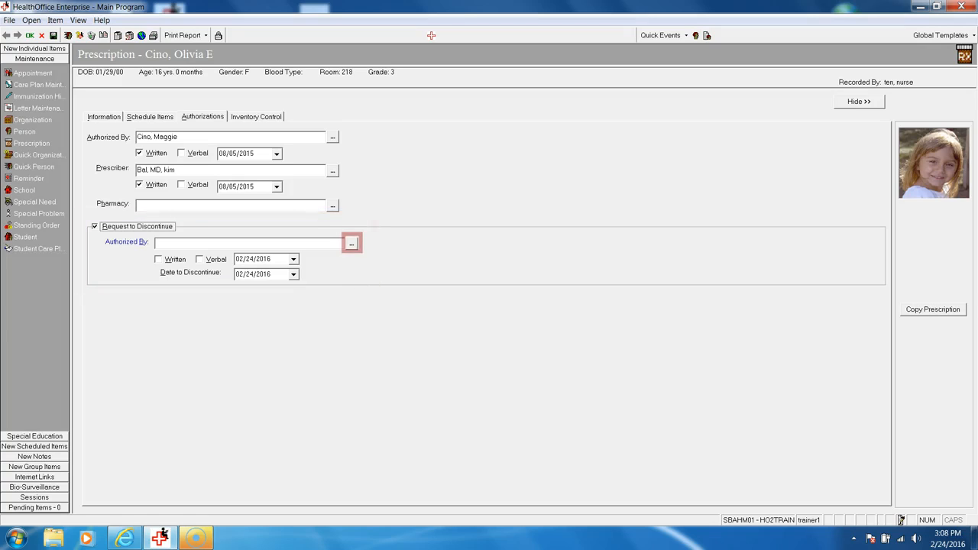
click(352, 243)
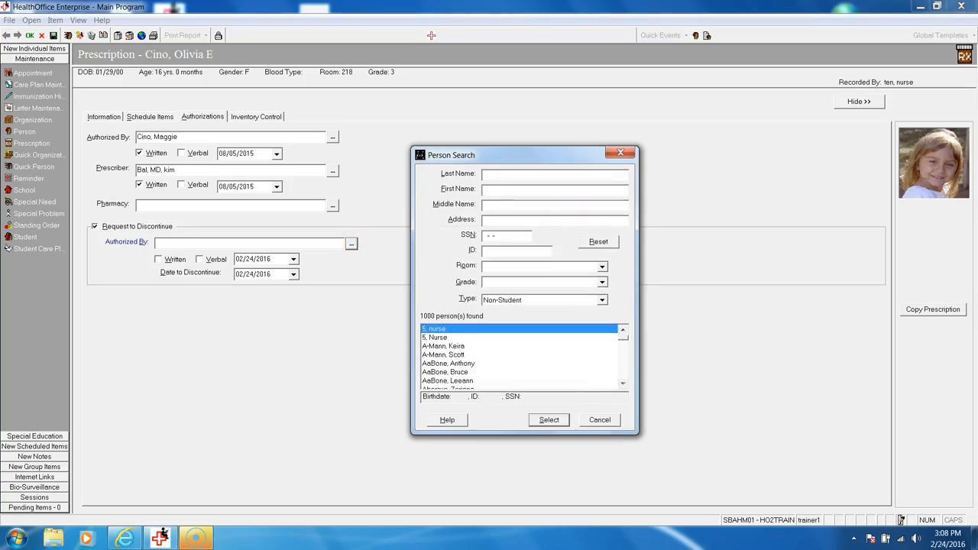
text(cino)
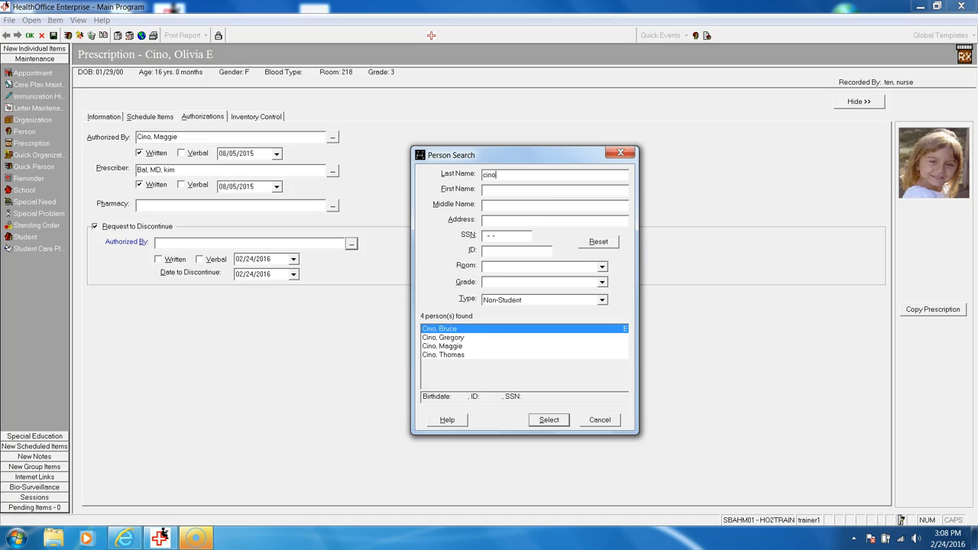
click(443, 347)
click(549, 421)
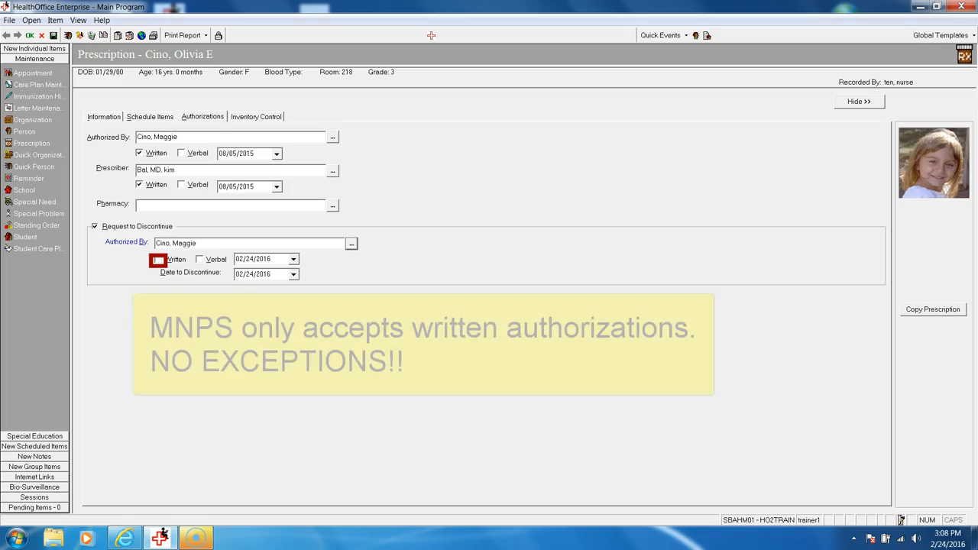
Mark the discontinue authorization as written and set the date to discontinue to 03/04/2016
click(158, 259)
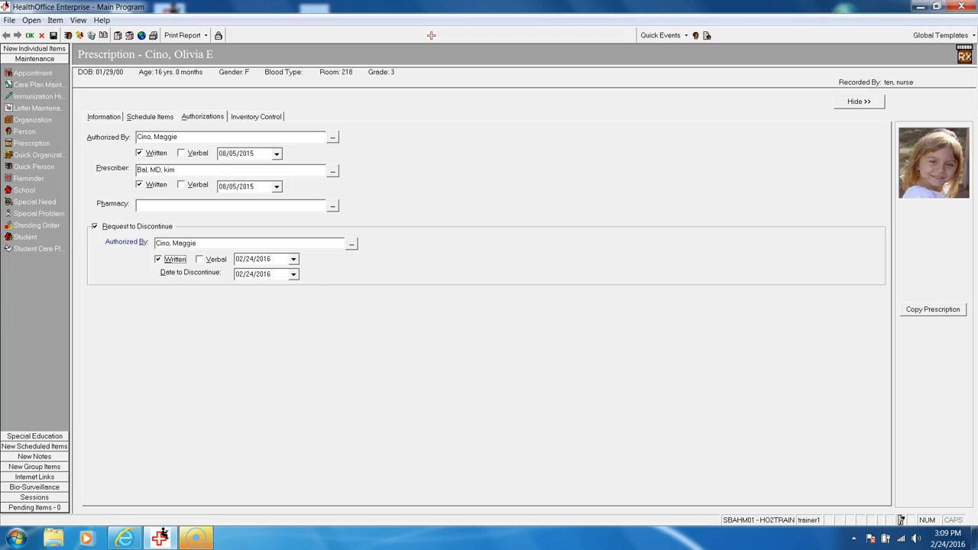
click(294, 273)
click(323, 351)
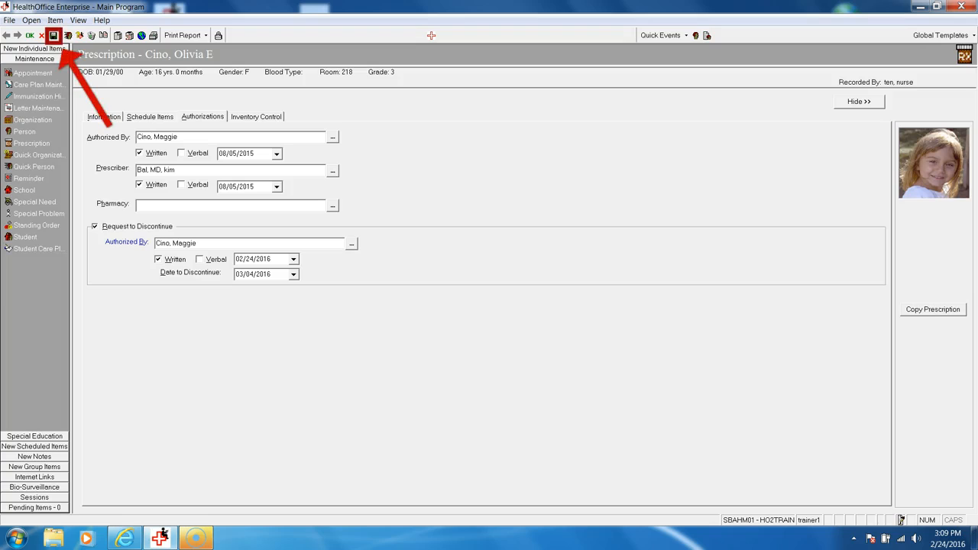
Save the Ritalin prescription with its discontinue request, close the record, and confirm the modification
click(53, 35)
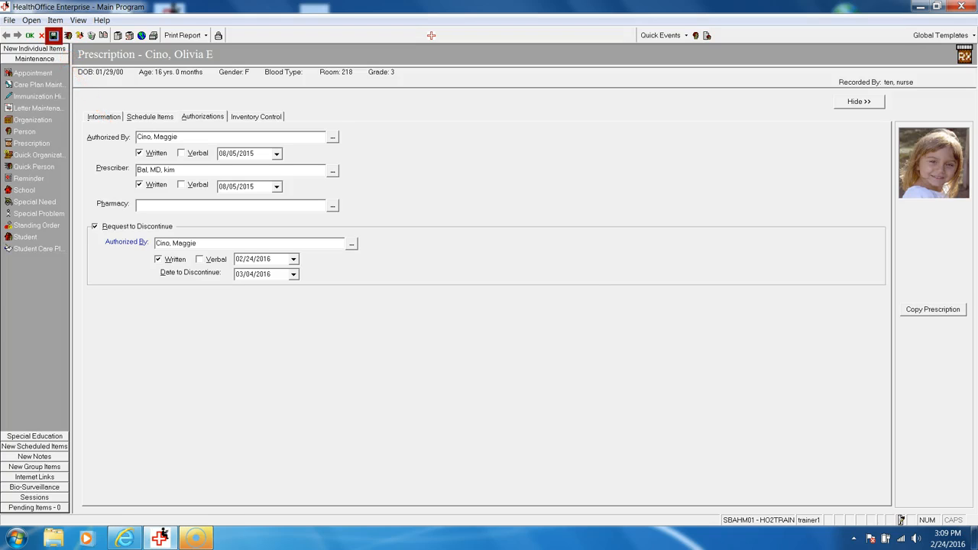
key(Return)
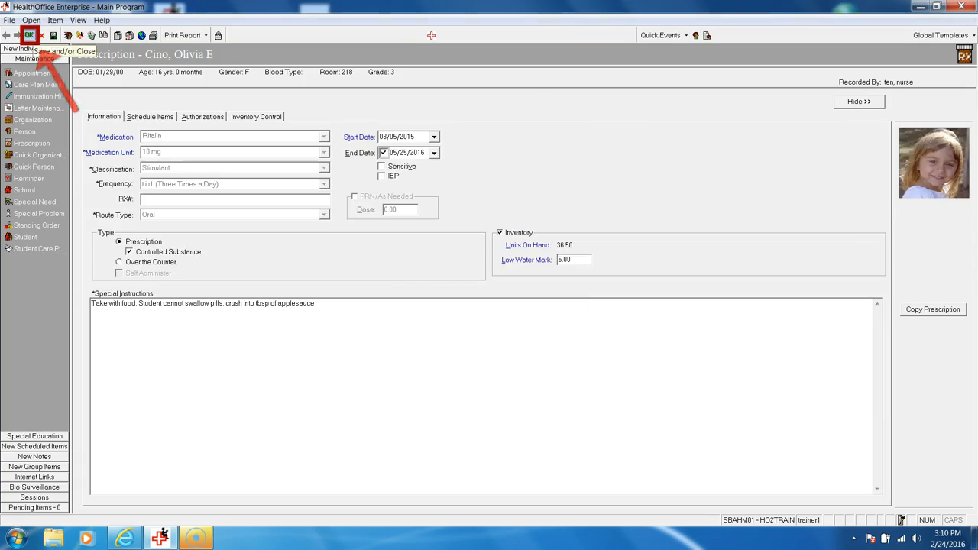
click(29, 36)
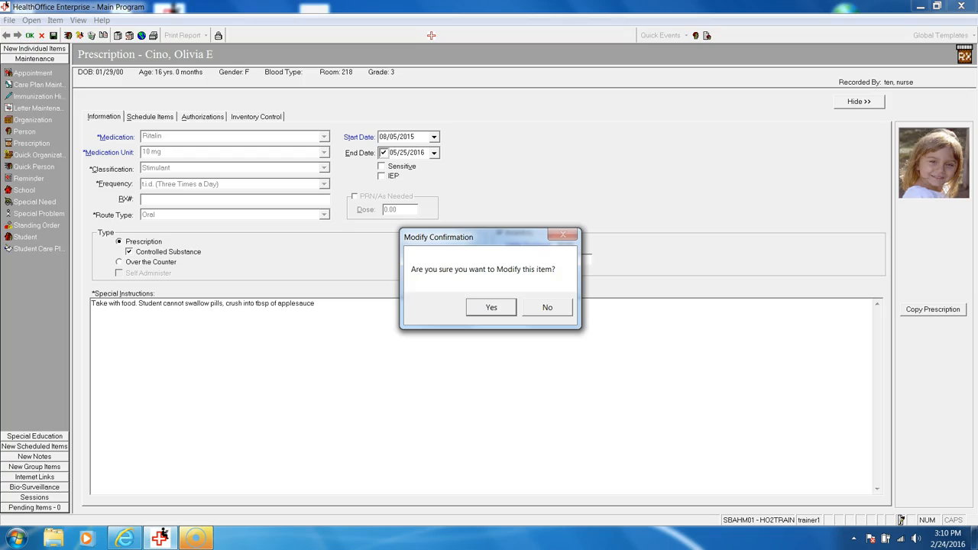
key(Return)
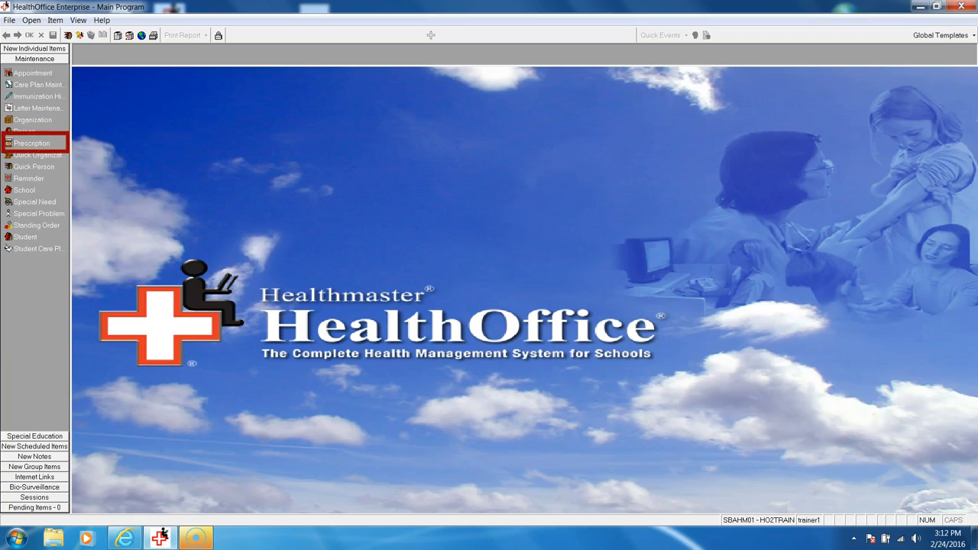
Look up the same student by last name, choose the second match, and check the discontinue date in the active prescriptions
click(30, 143)
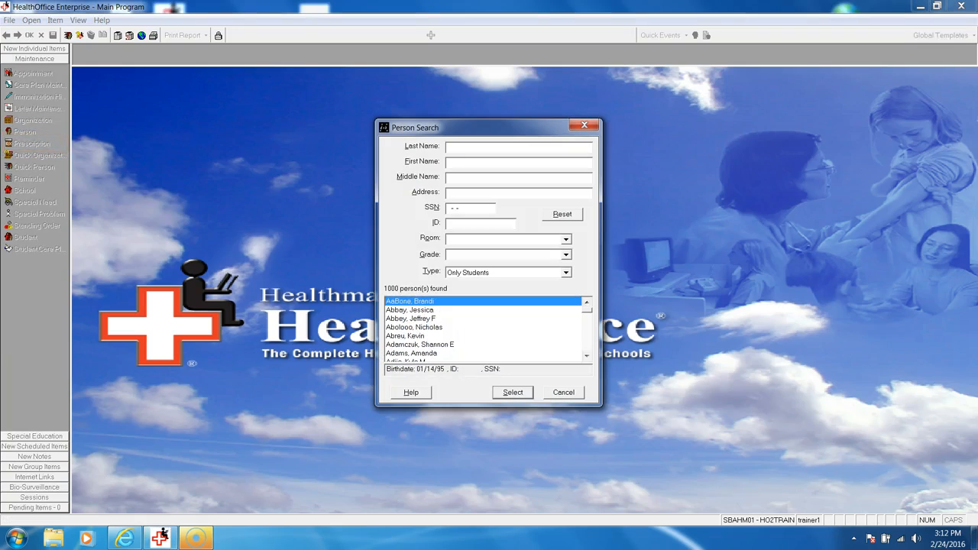
text(cino)
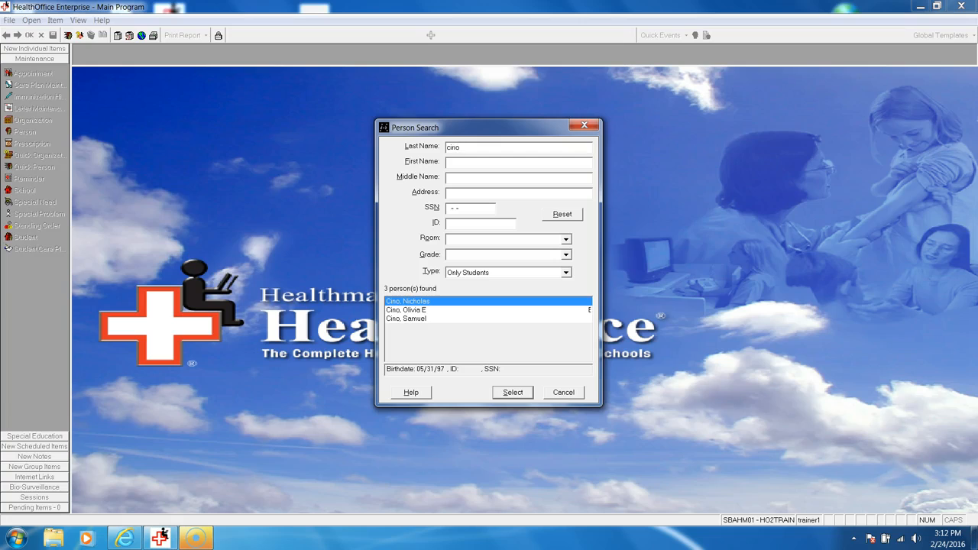
double_click(406, 310)
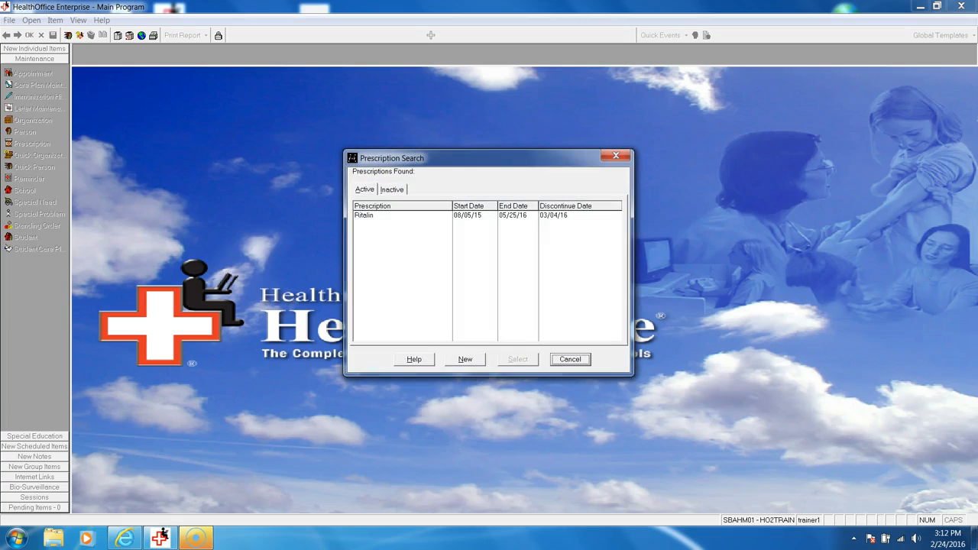